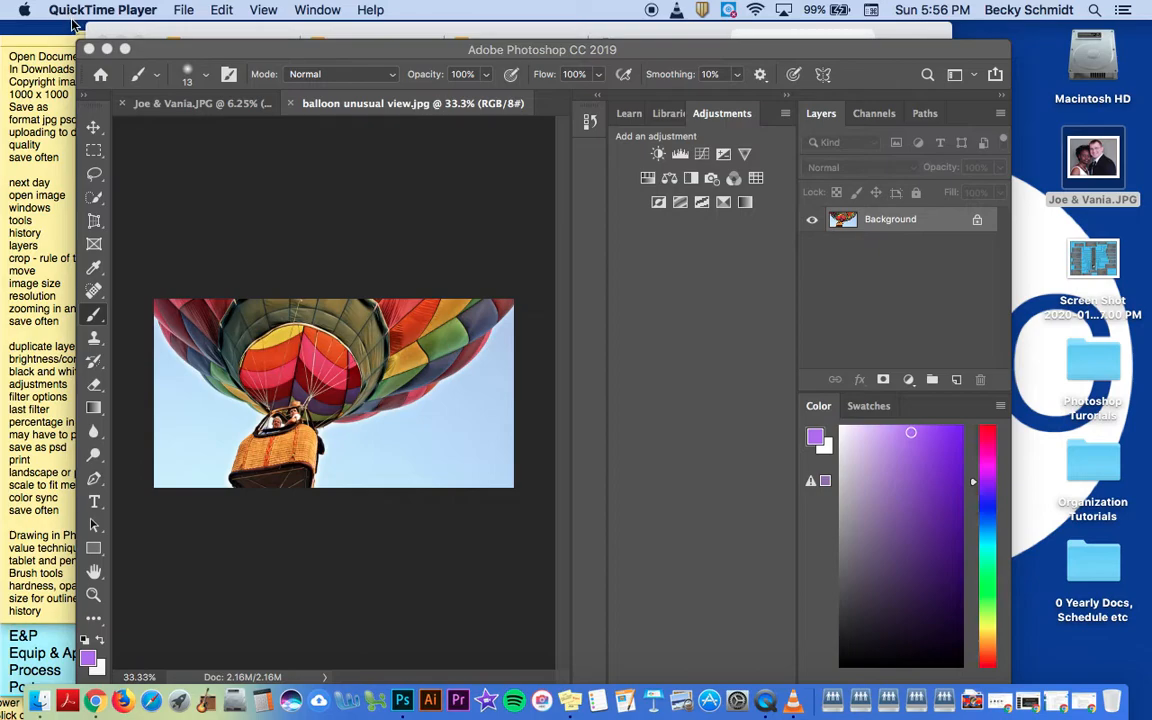
Step: Resize the balloon image to a width of 19 inches at a resolution of 200 pixels/inch, keeping its proportions linked
left_click(168, 52)
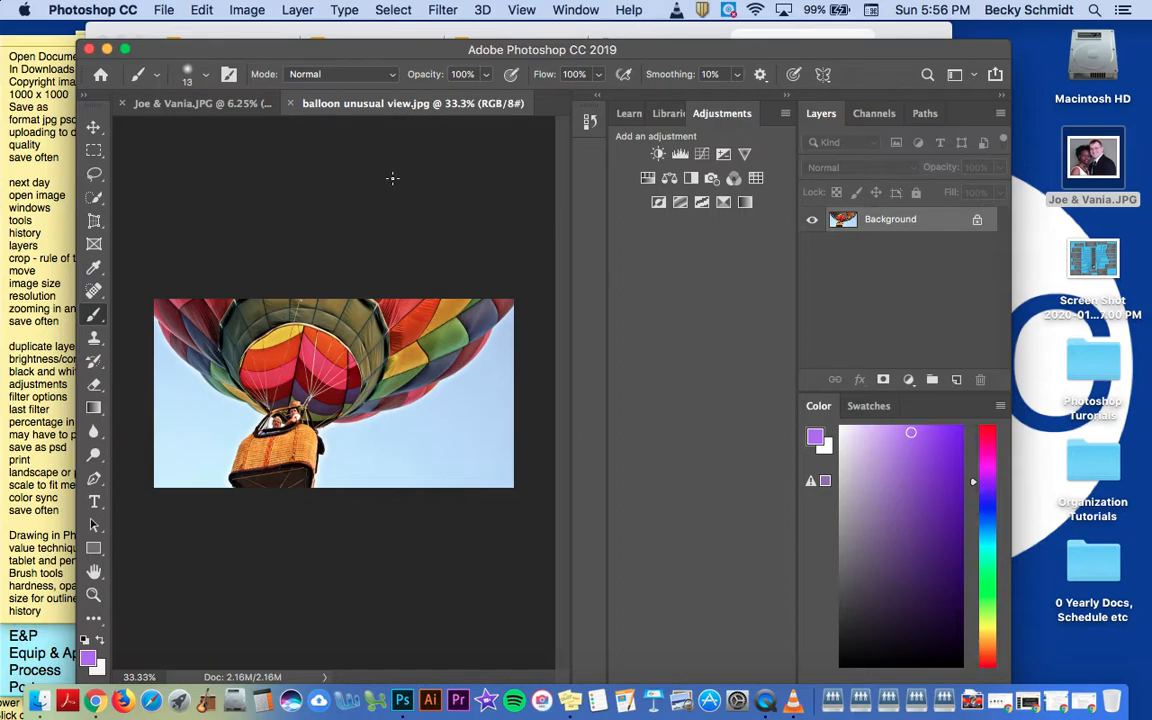
left_click(230, 10)
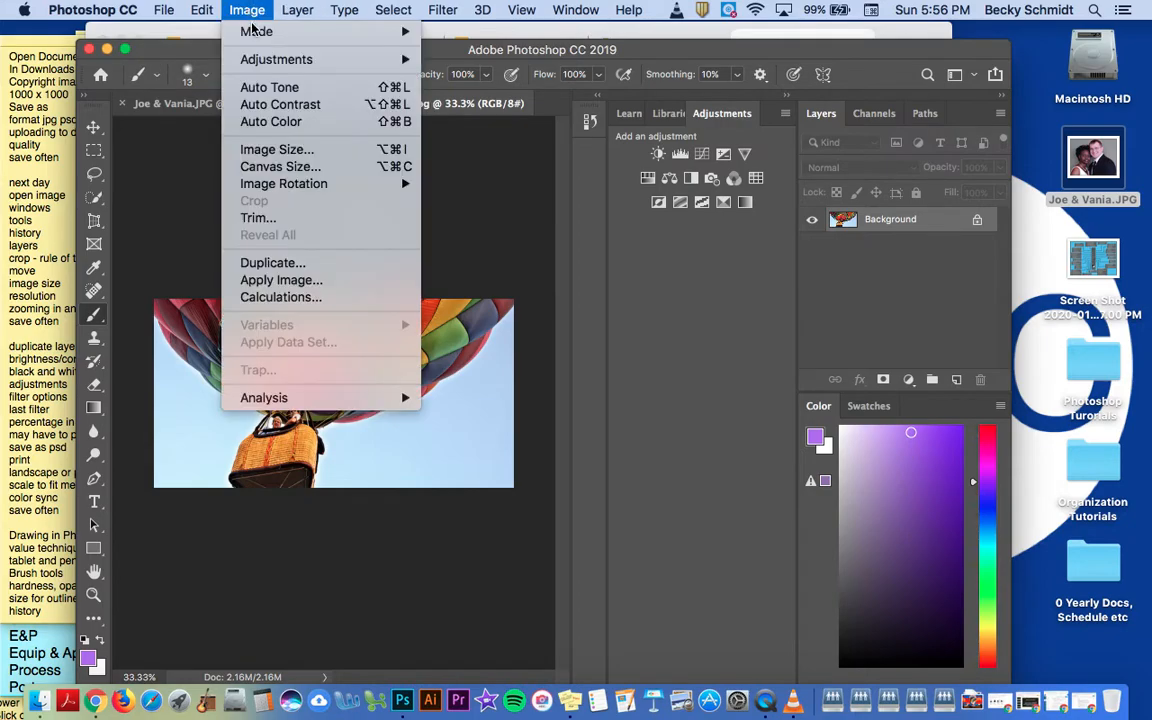
left_click(272, 150)
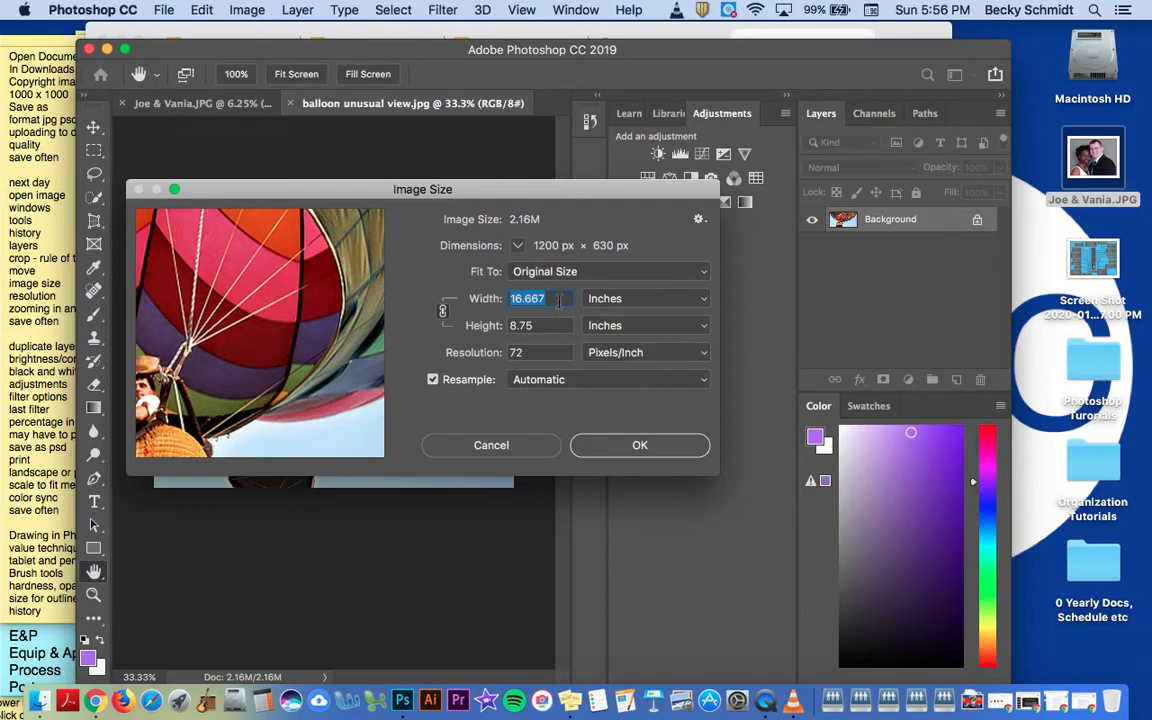
type("18")
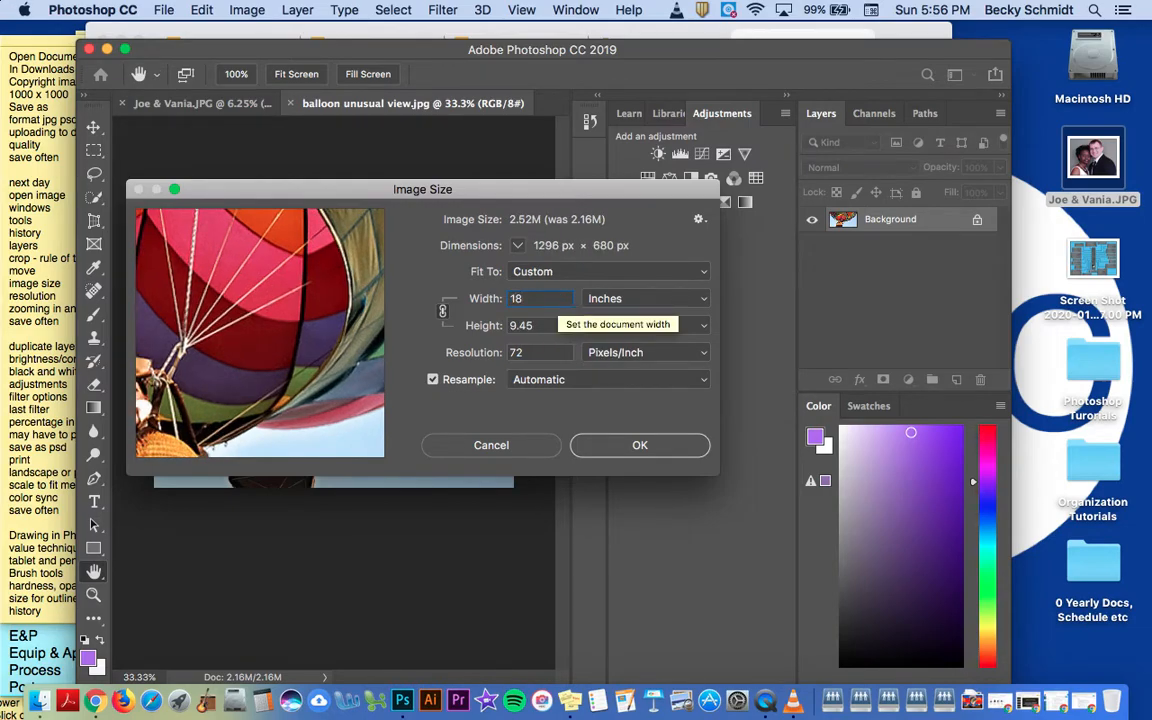
key("BackSpace")
type("9")
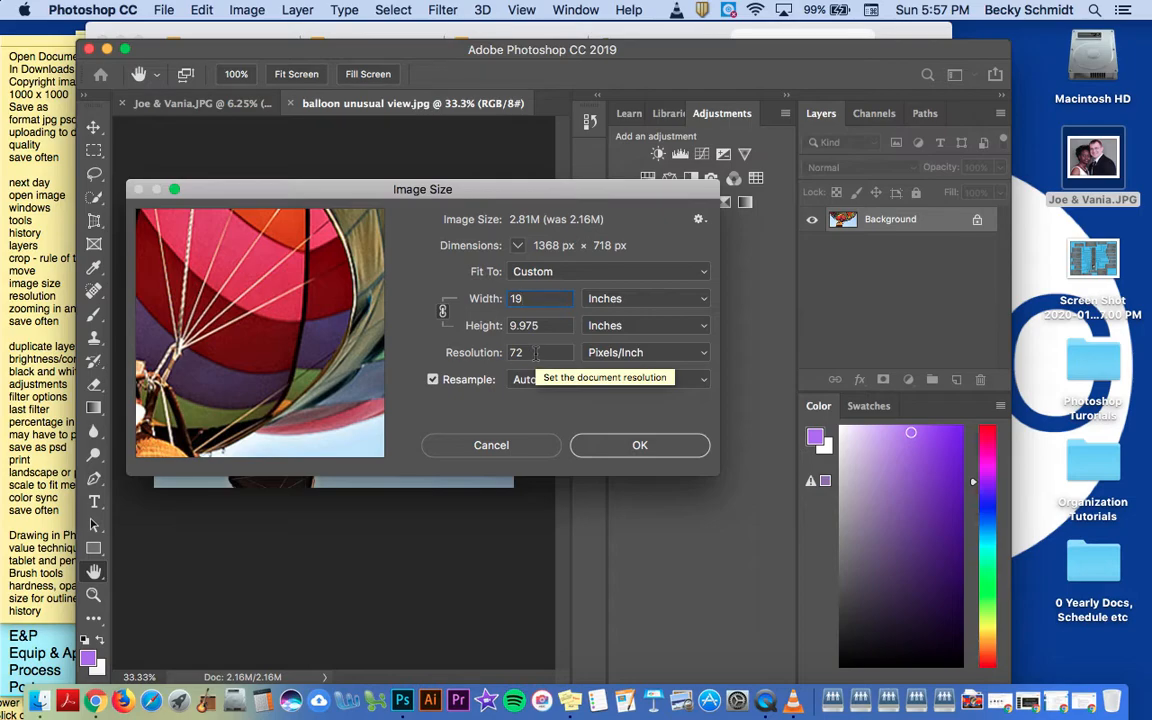
left_click(485, 356)
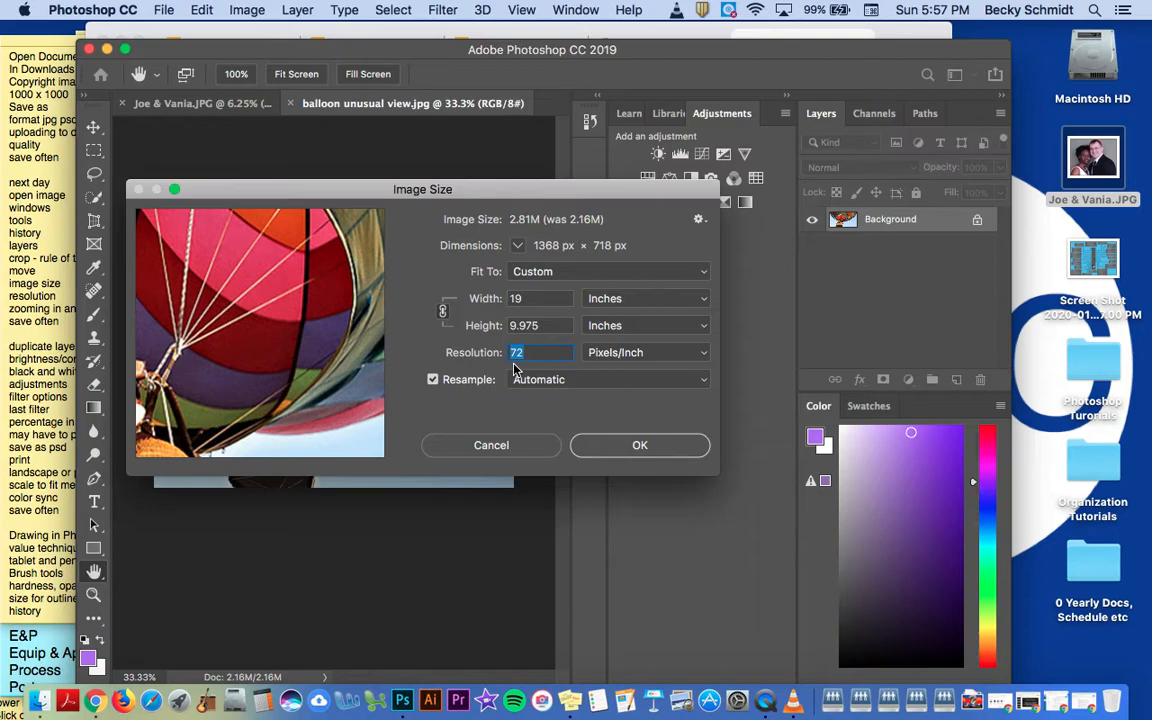
type("200")
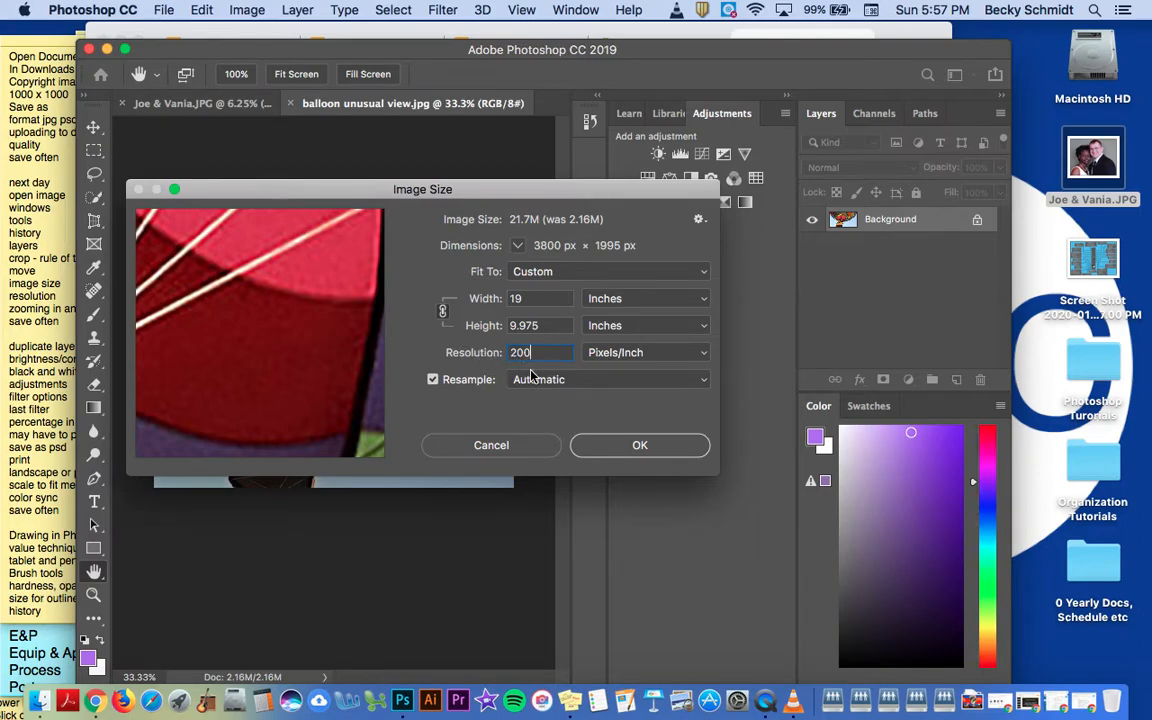
left_click(615, 452)
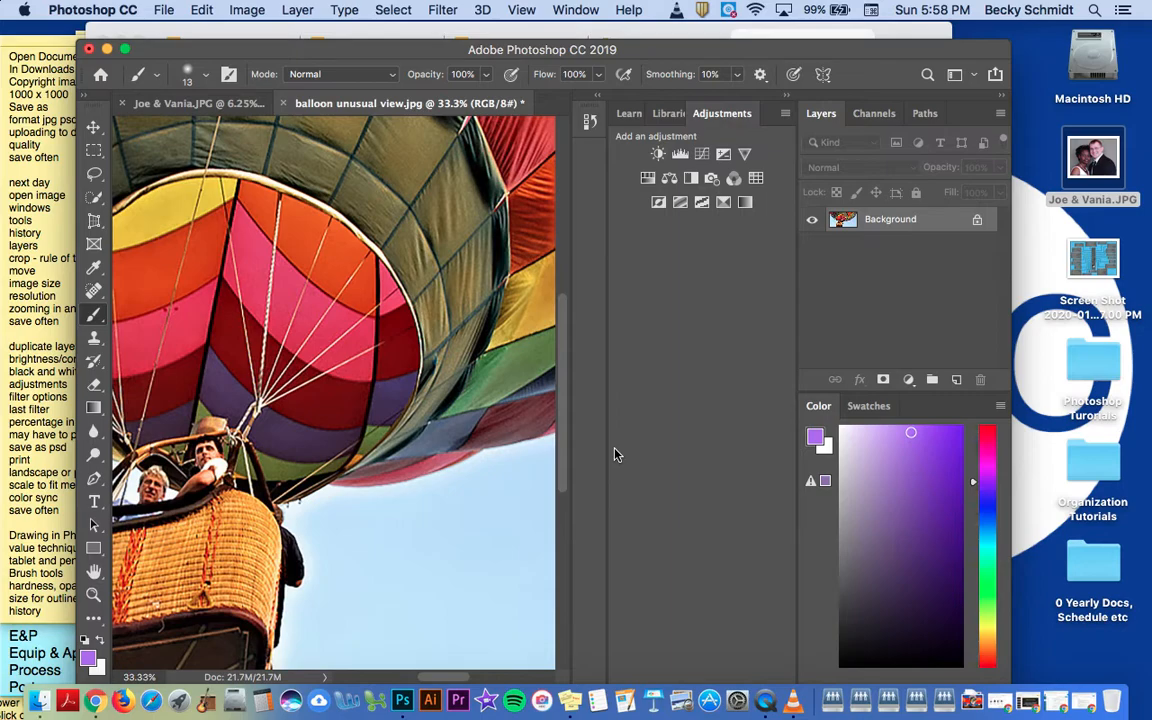
Step: Examine the resized balloon image at several magnifications, from the full composition to closer detail
key("super+minus")
key("super+minus")
key("super+minus")
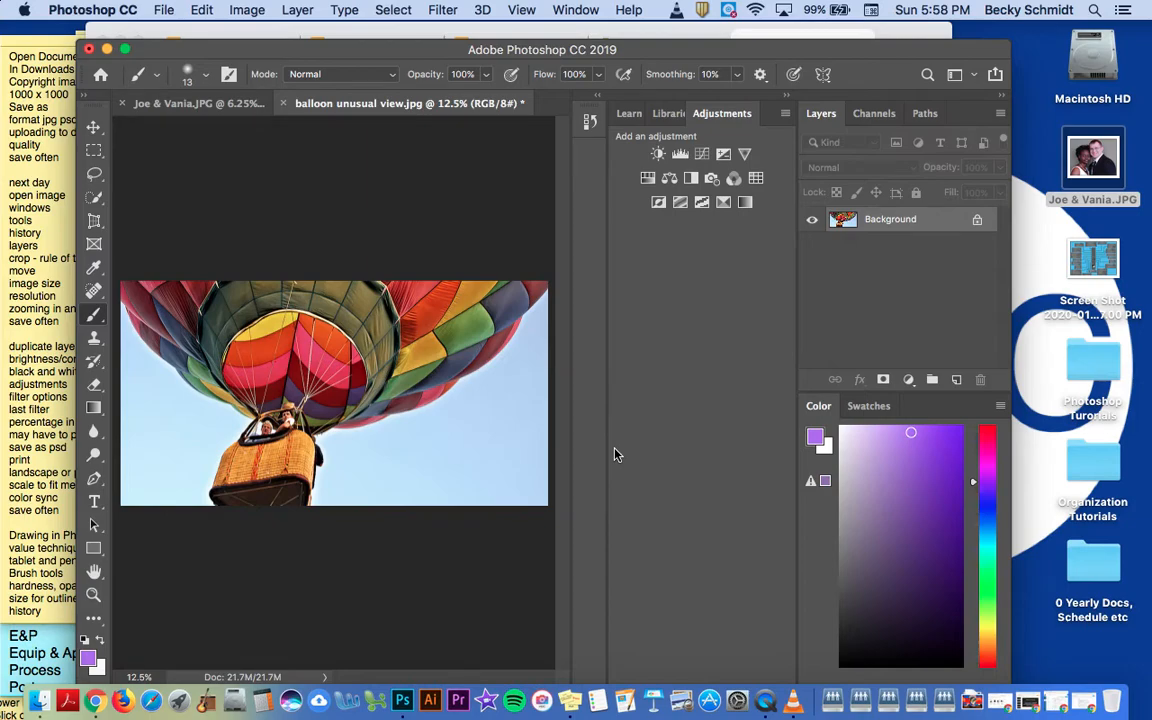
key("super+plus")
key("super+plus")
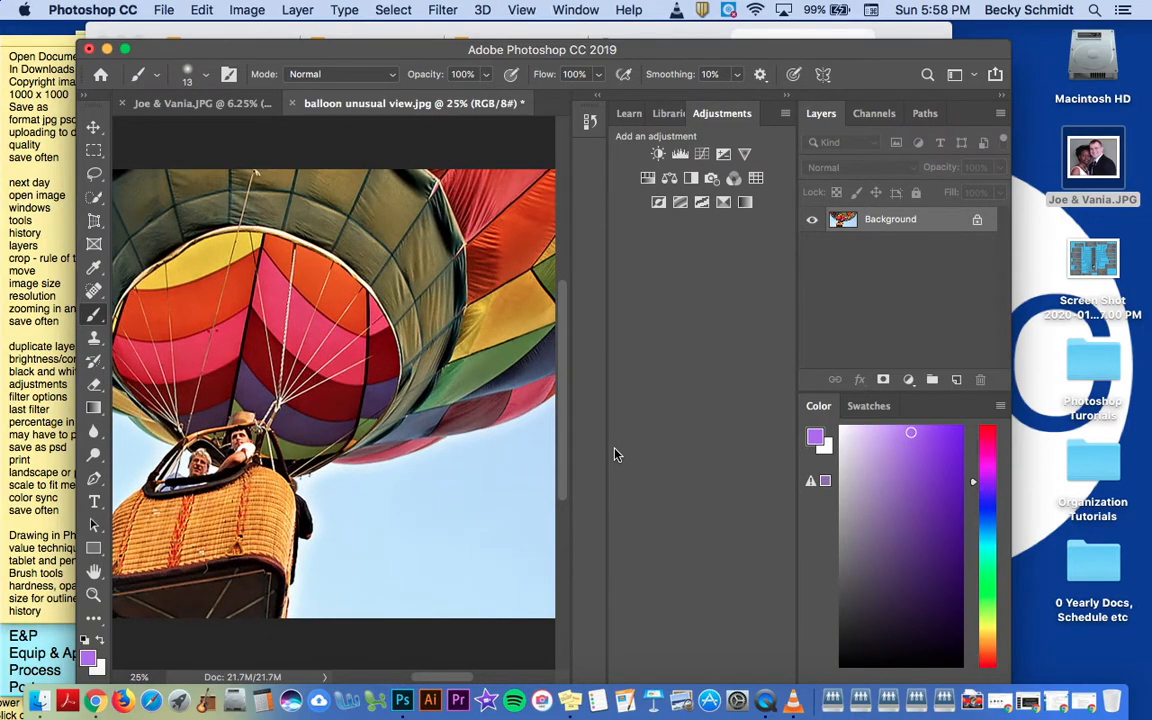
key("super+plus")
key("super+minus")
key("super+minus")
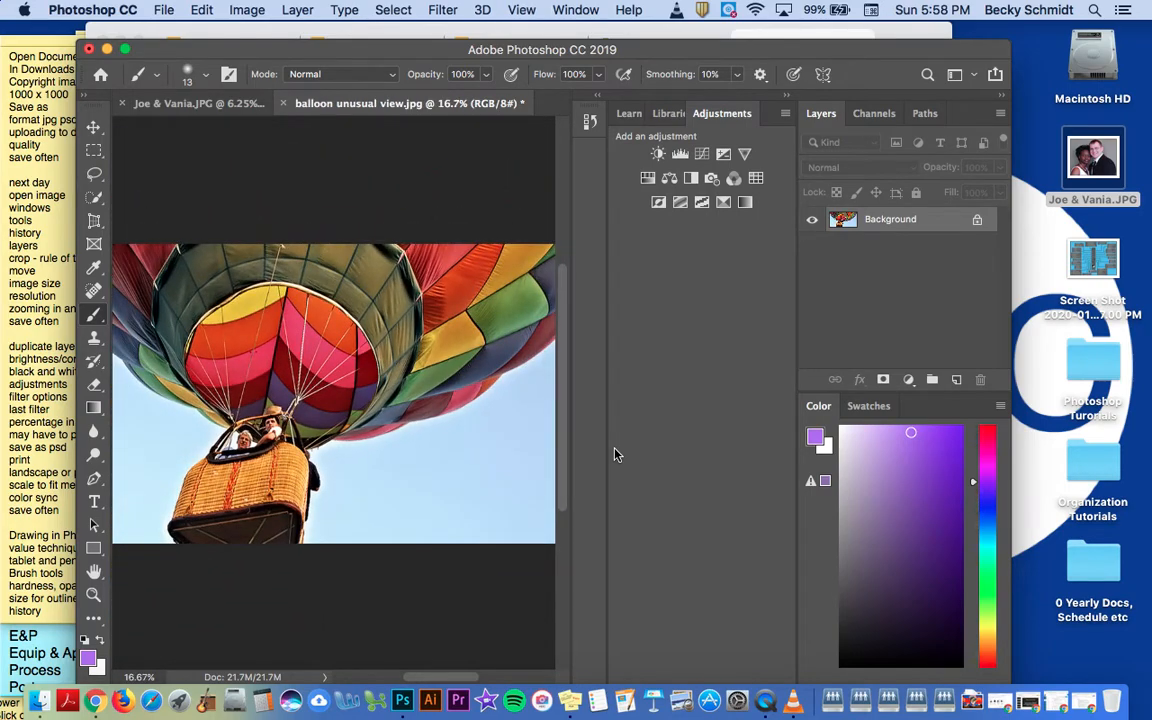
key("super+plus")
key("super+minus")
Step: Save the image to Downloads in Photoshop format, with the author's username followed by "hot air balloon" as the file name
left_click(160, 11)
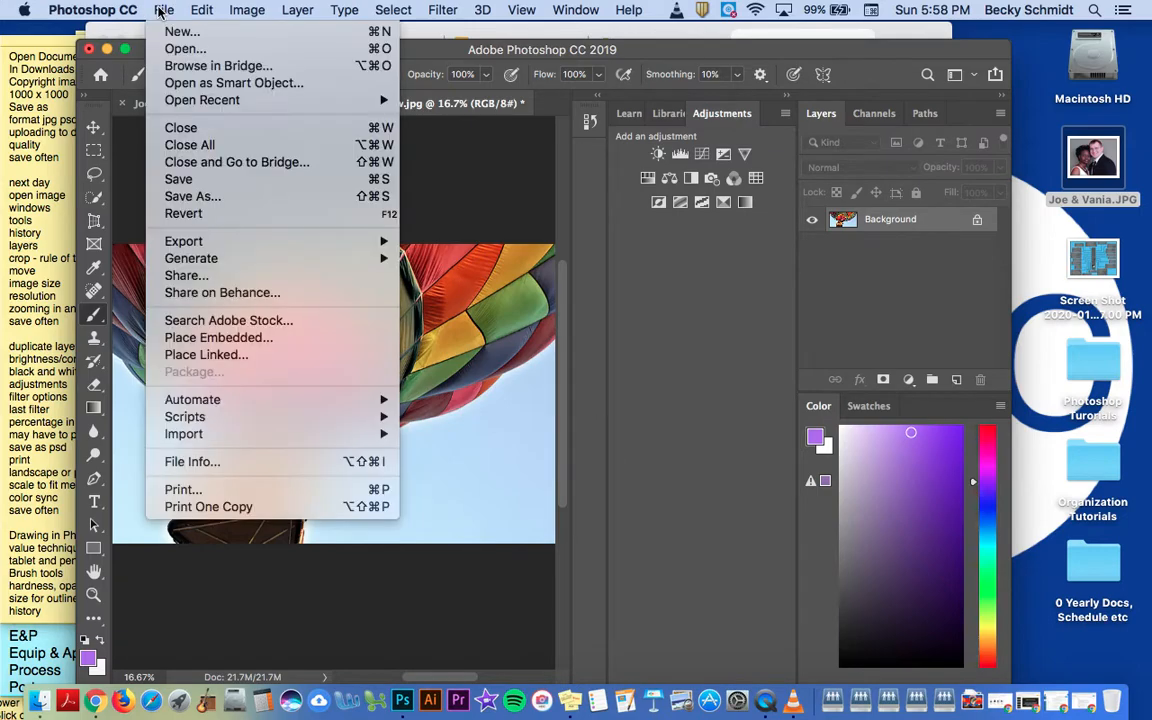
left_click(207, 199)
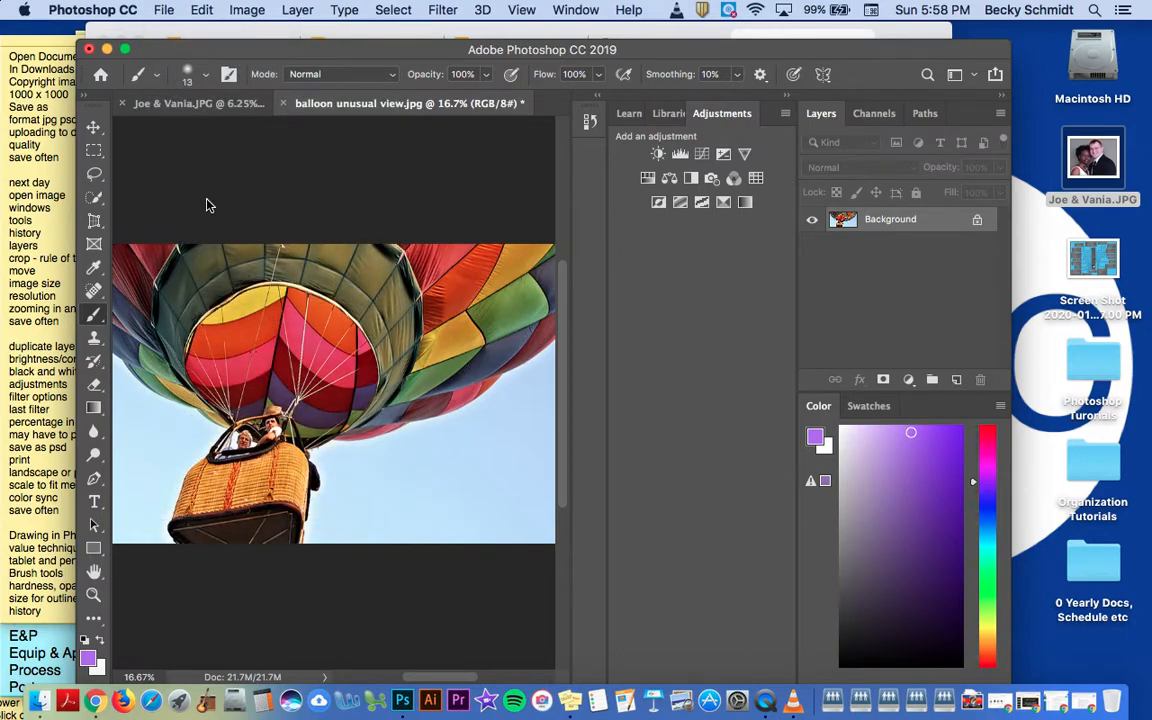
type("b")
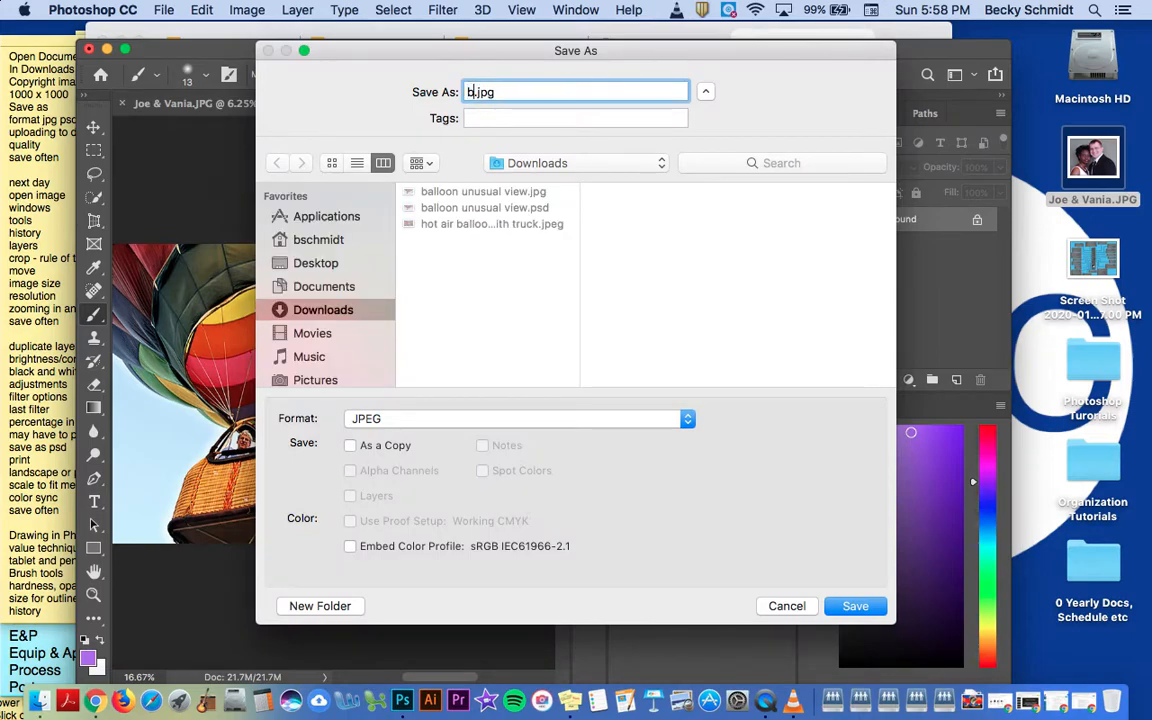
type("schmidt hot air")
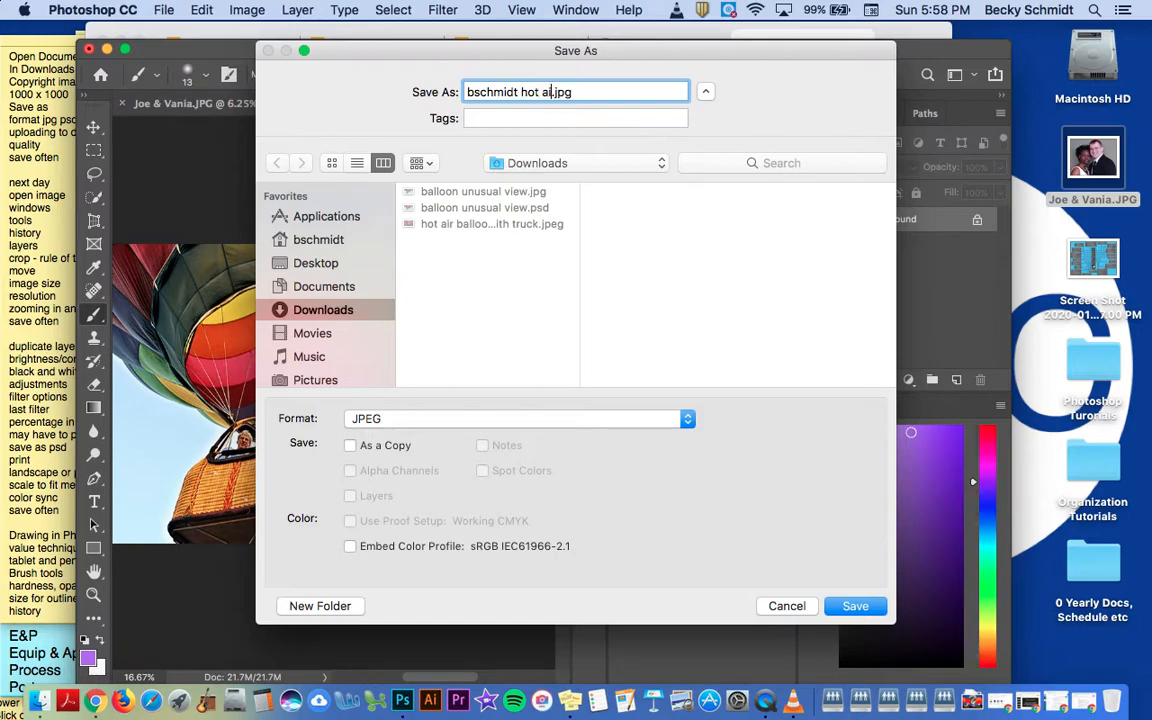
type(" balloon")
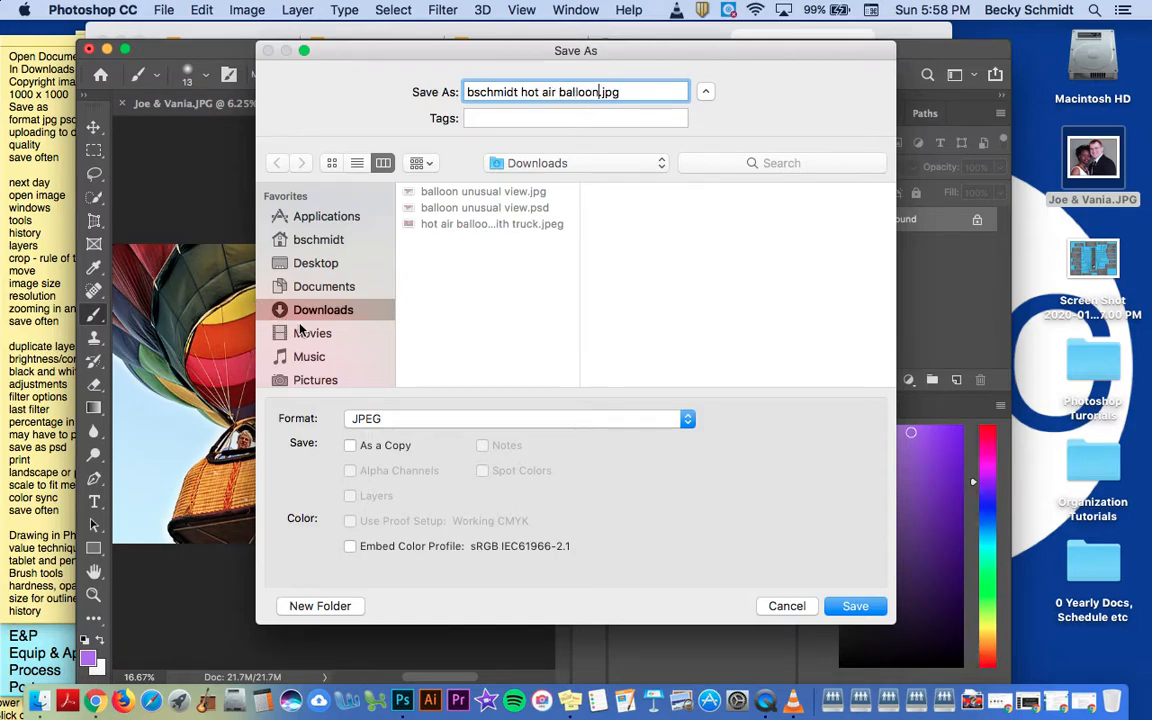
left_click(630, 421)
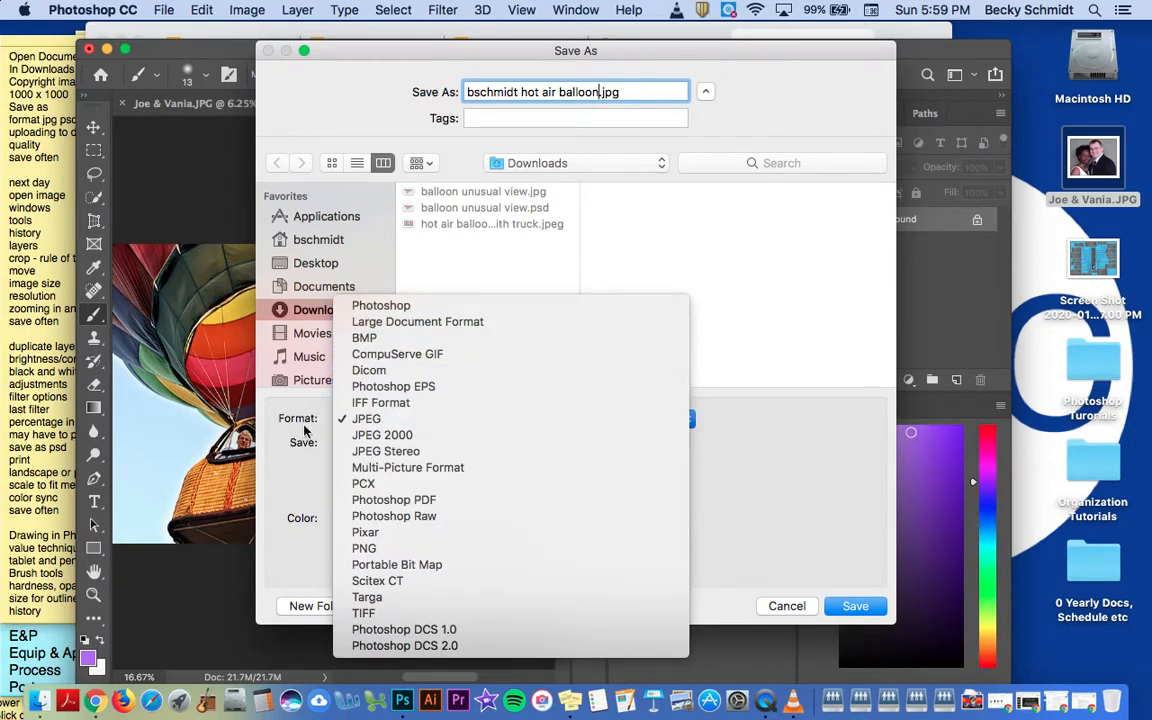
left_click(362, 421)
left_click(368, 421)
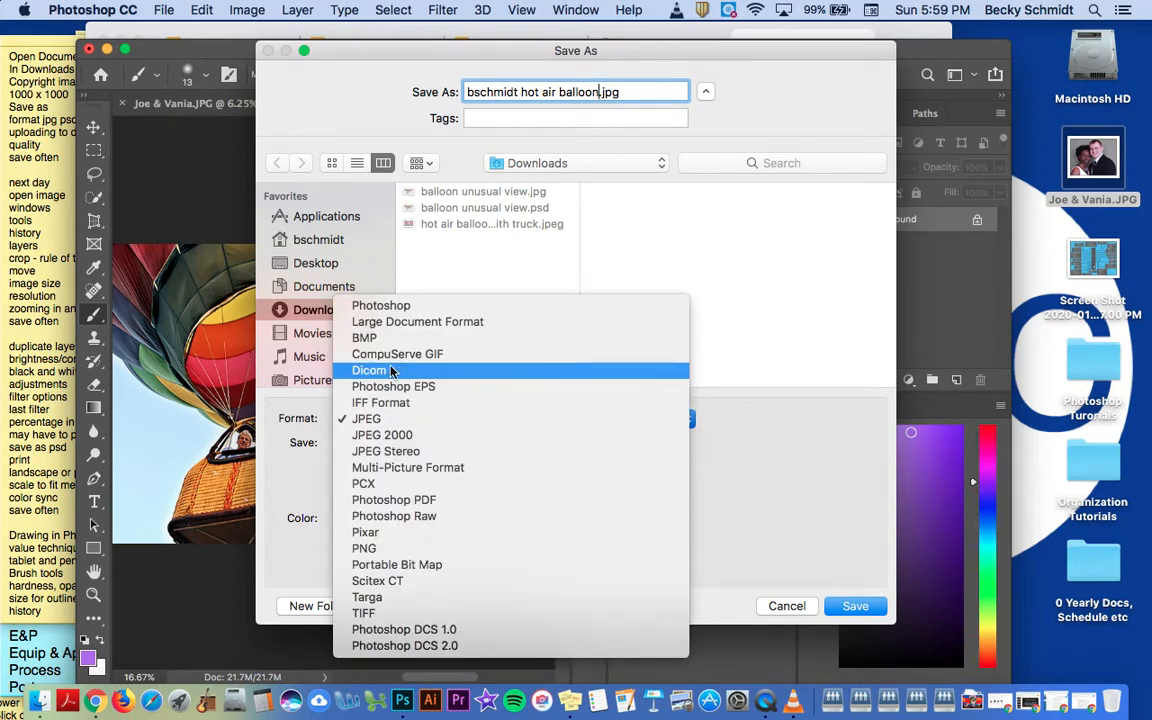
left_click(428, 305)
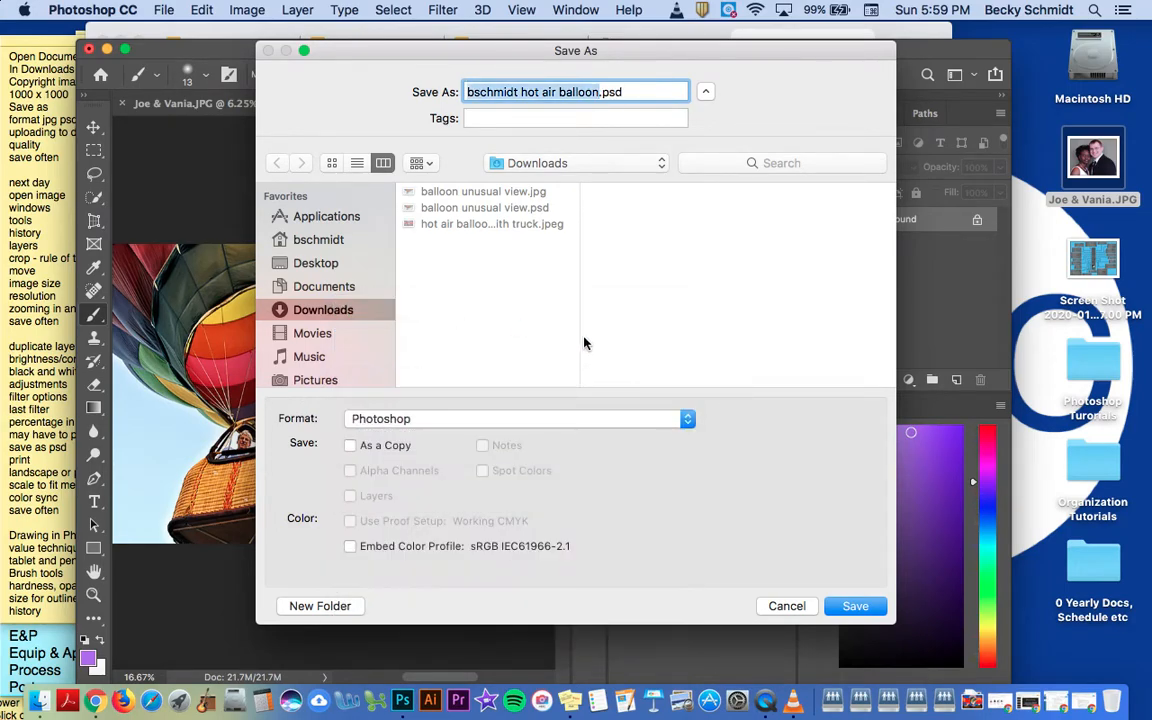
left_click(855, 605)
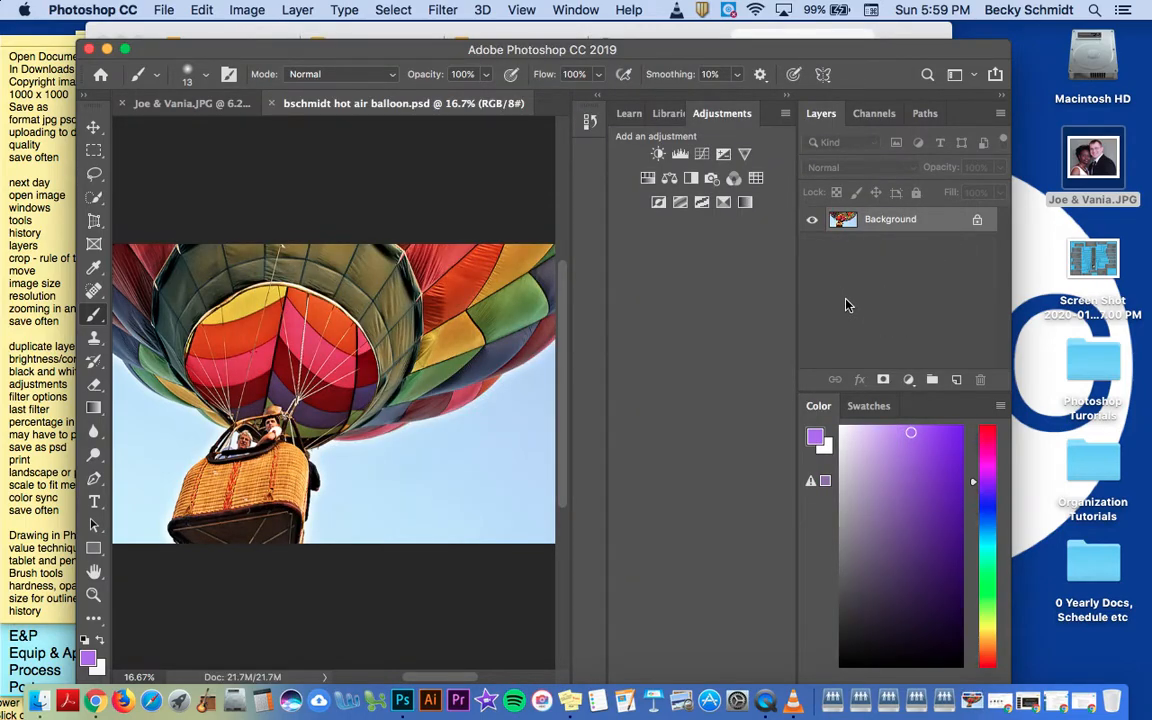
Step: Show the History panel and dock it directly below the Adjustments panel
left_click(567, 12)
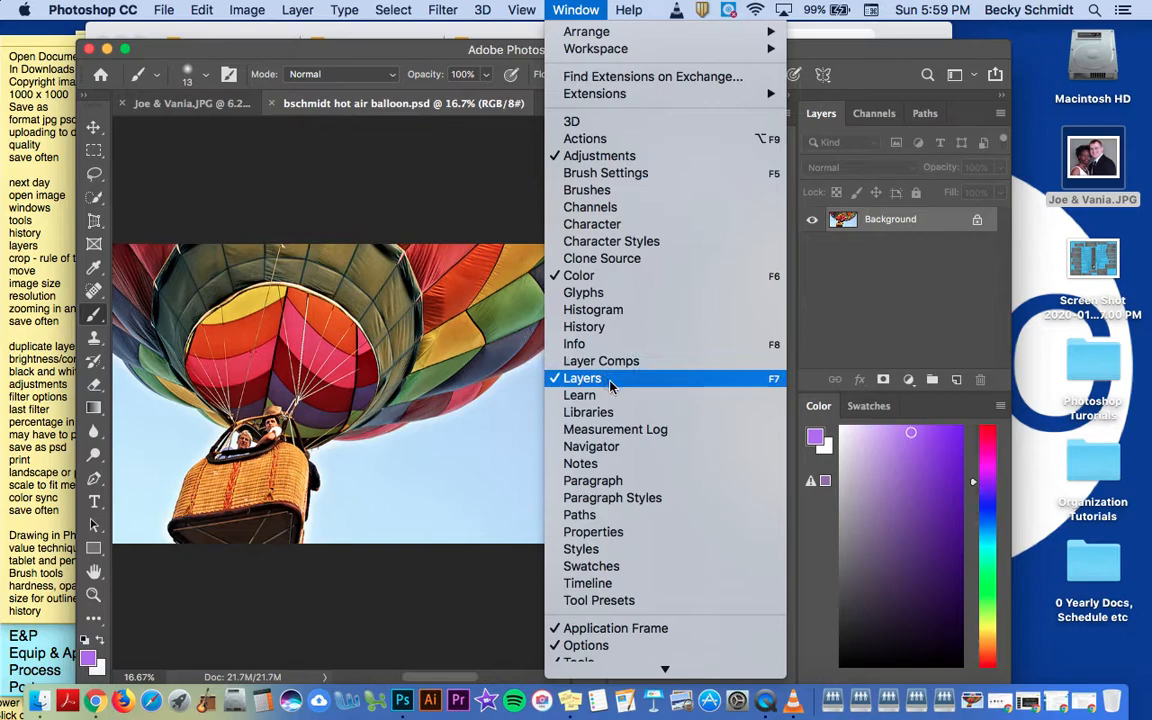
left_click(585, 327)
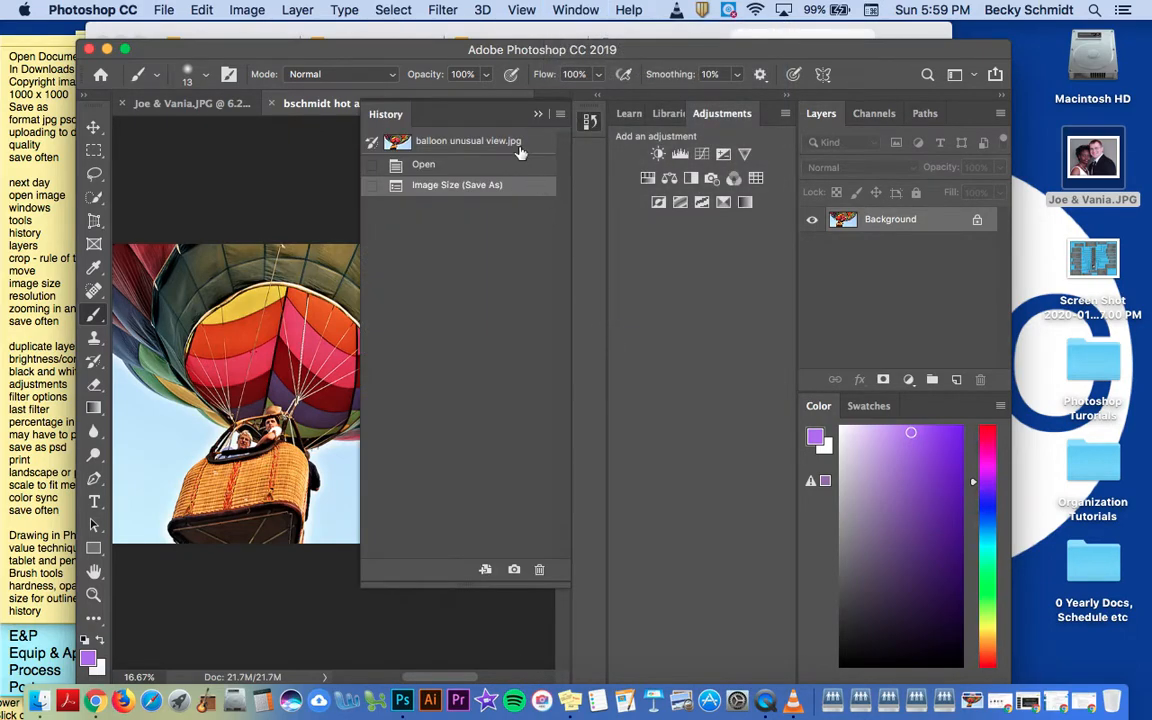
left_click_drag(520, 155, 740, 681)
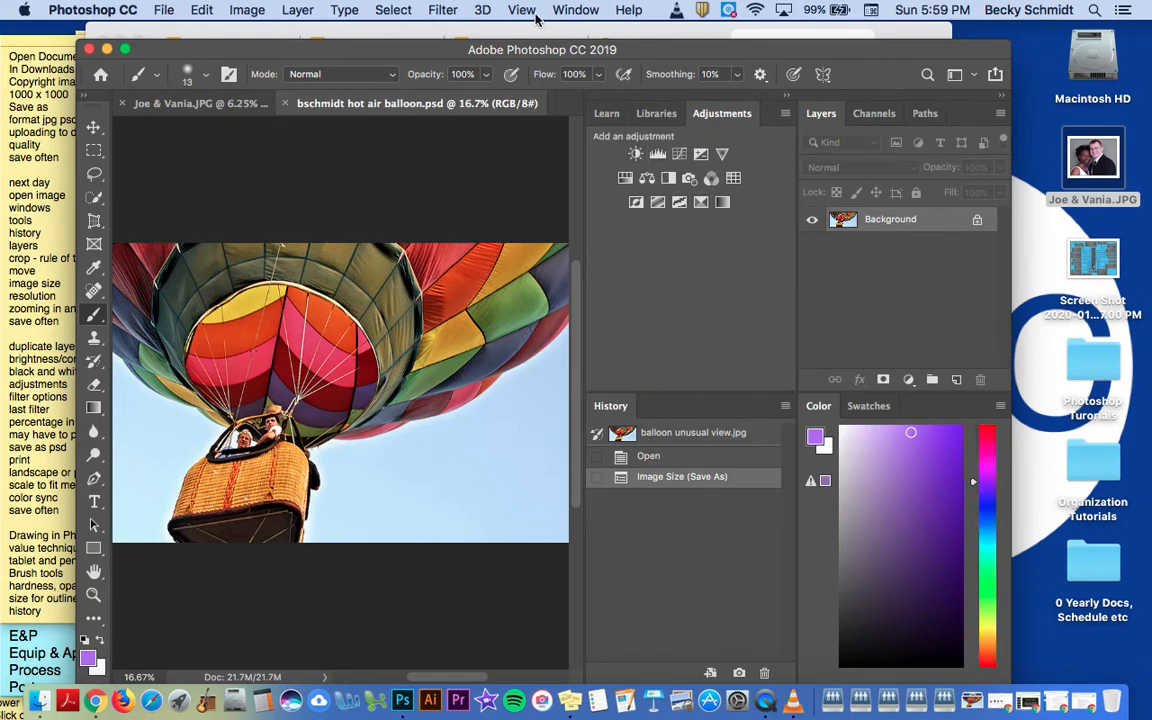
left_click_drag(695, 400, 563, 260)
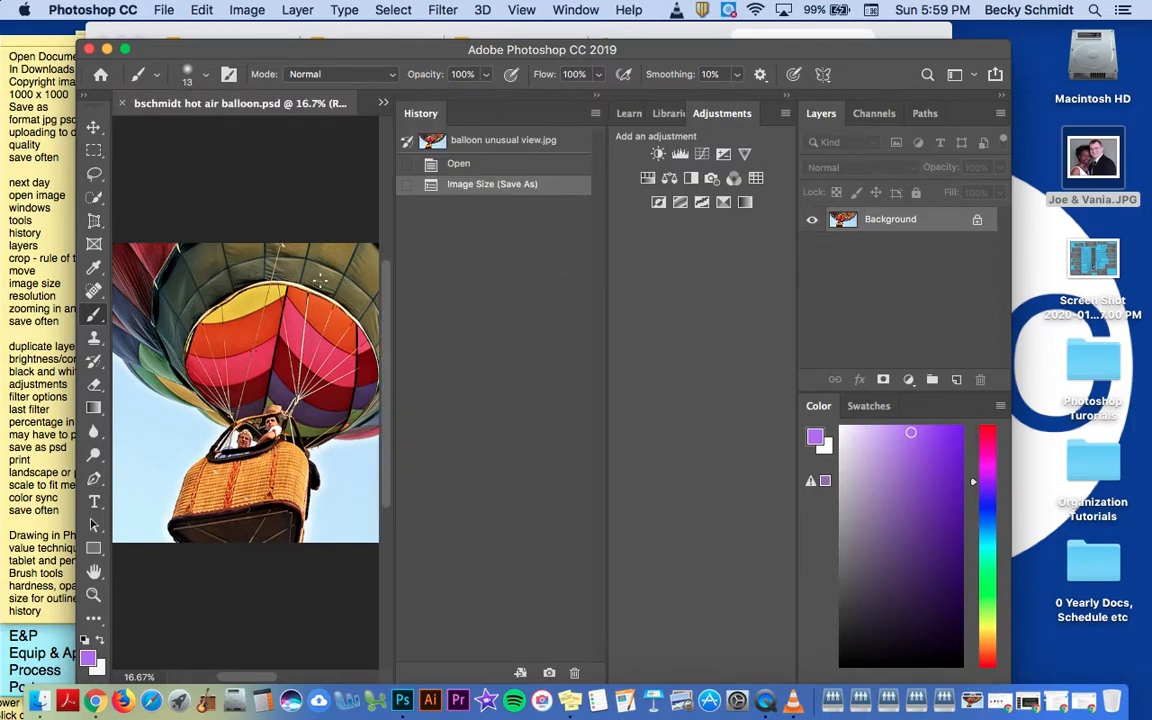
left_click_drag(421, 113, 741, 680)
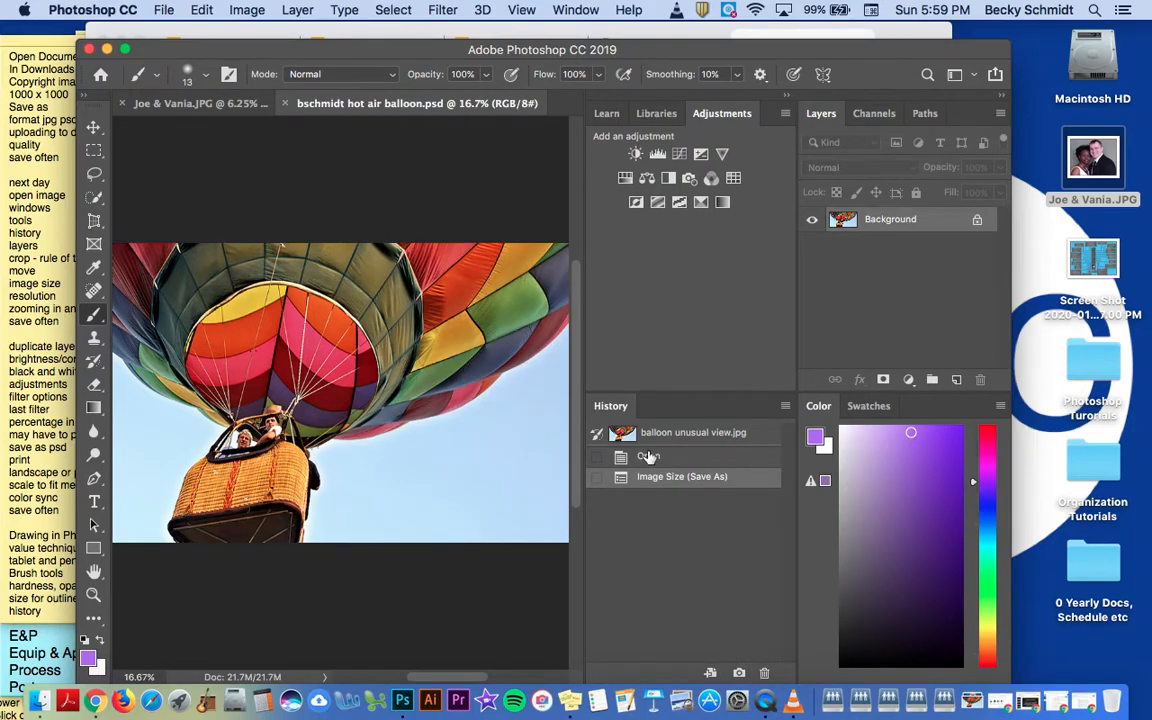
Step: Show the Brushes panel and dock it between the Layers and Color panels
left_click(571, 10)
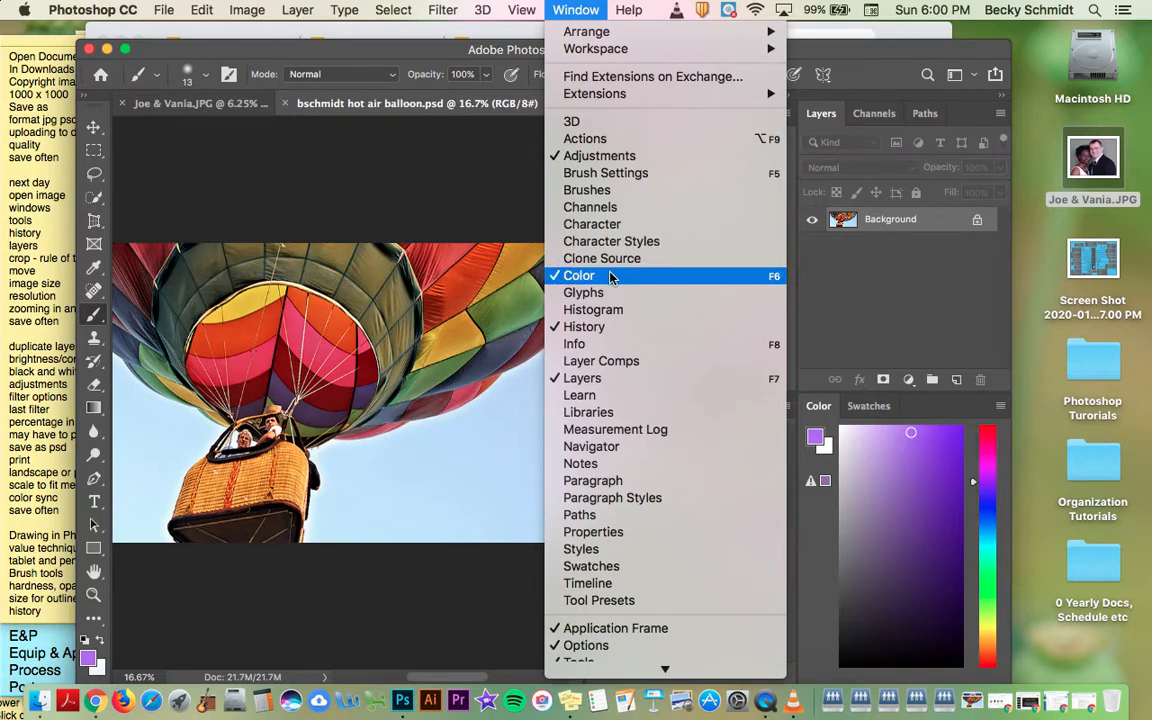
left_click(603, 190)
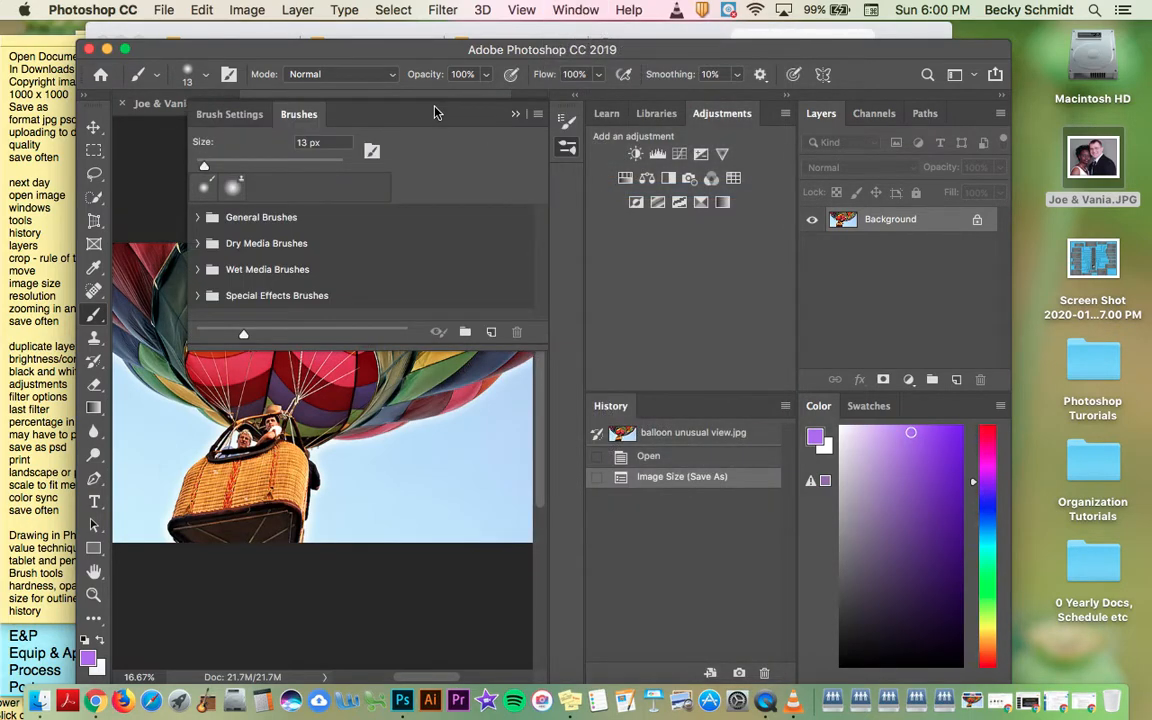
mouse_move(435, 113)
left_mouse_down()
mouse_move(877, 375)
mouse_move(1085, 350)
mouse_move(1098, 329)
left_mouse_up()
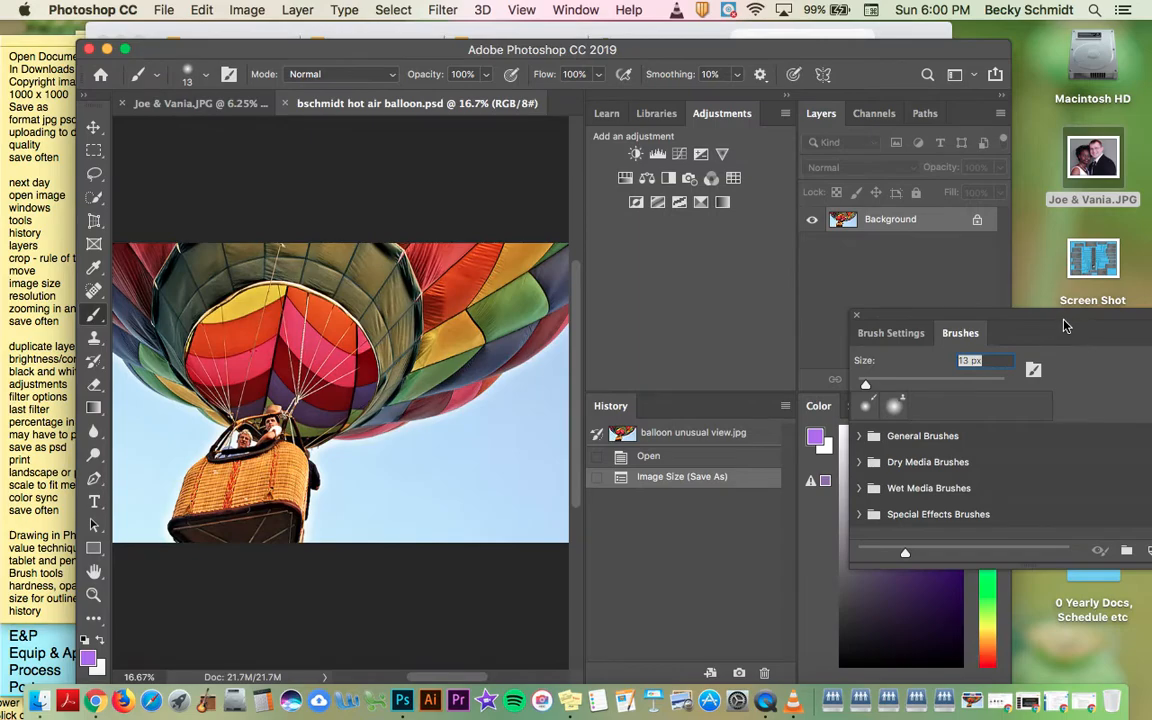
mouse_move(1063, 320)
left_mouse_down()
mouse_move(888, 399)
mouse_move(890, 386)
left_mouse_up()
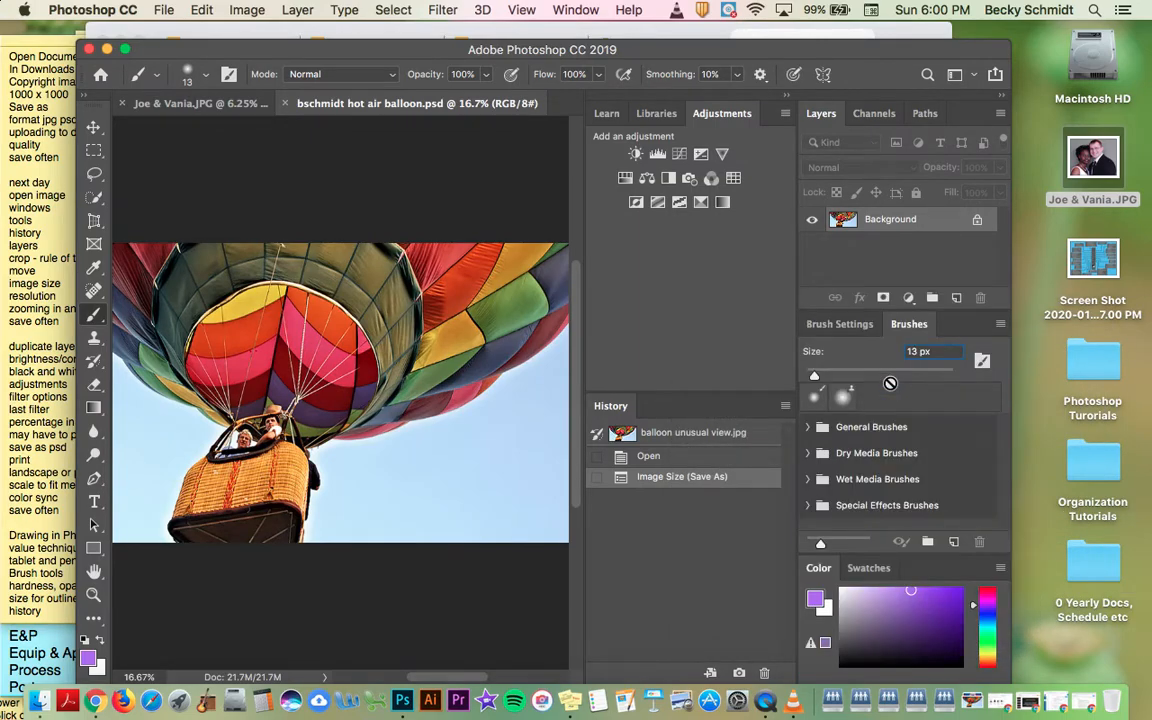